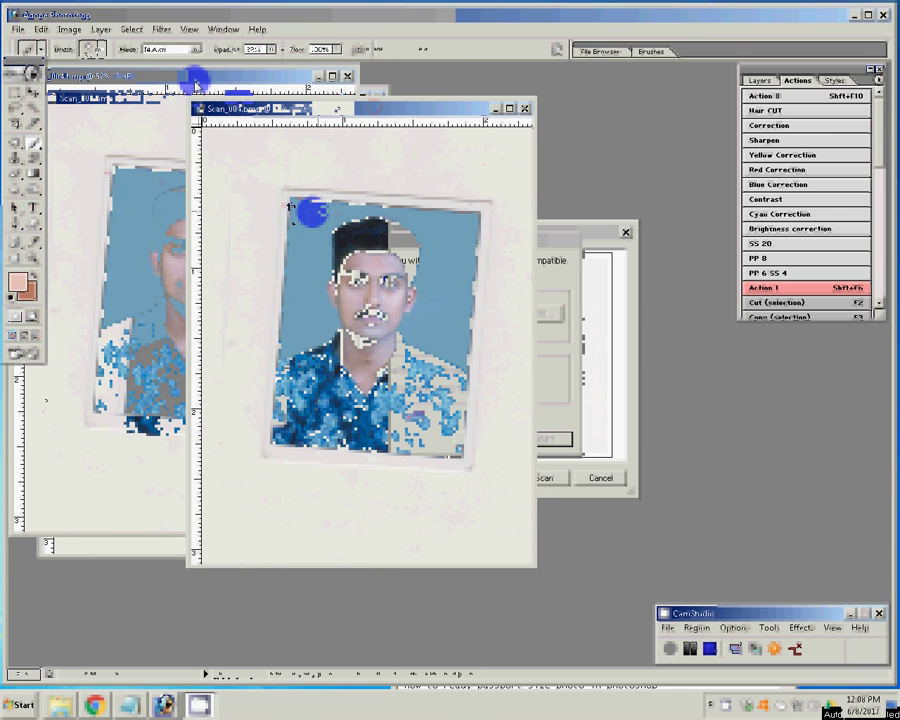
Step: Straighten and crop the tilted scan to a 3.4 × 4.4 cm, 300 ppi portrait, then zoom in on the face
{"action": "left_click_drag", "start_coordinate": [312, 212], "coordinate": [468, 428]}
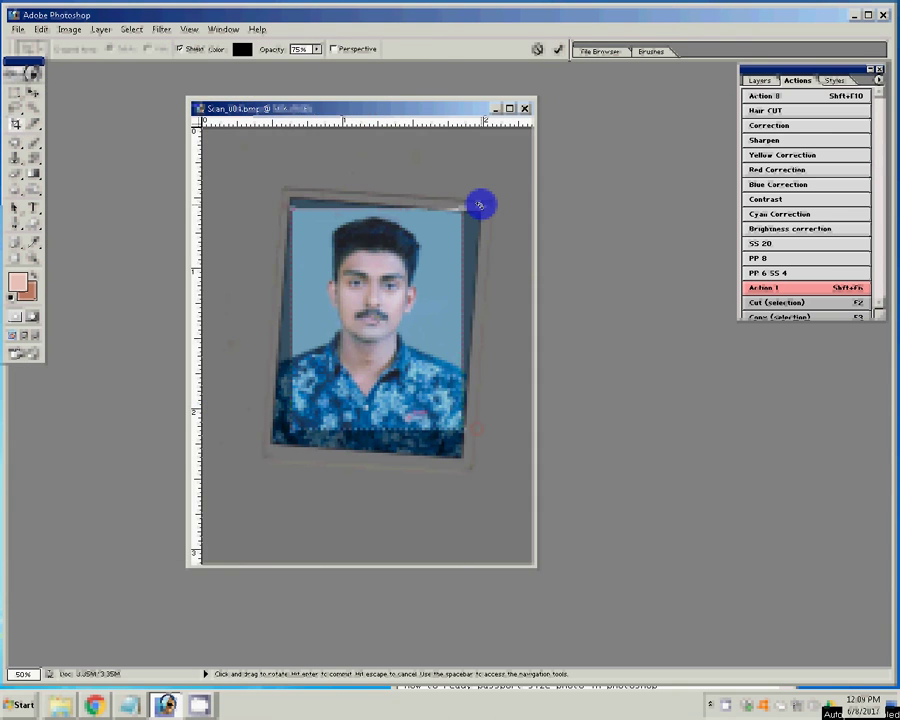
{"action": "left_click_drag", "start_coordinate": [480, 205], "coordinate": [480, 204]}
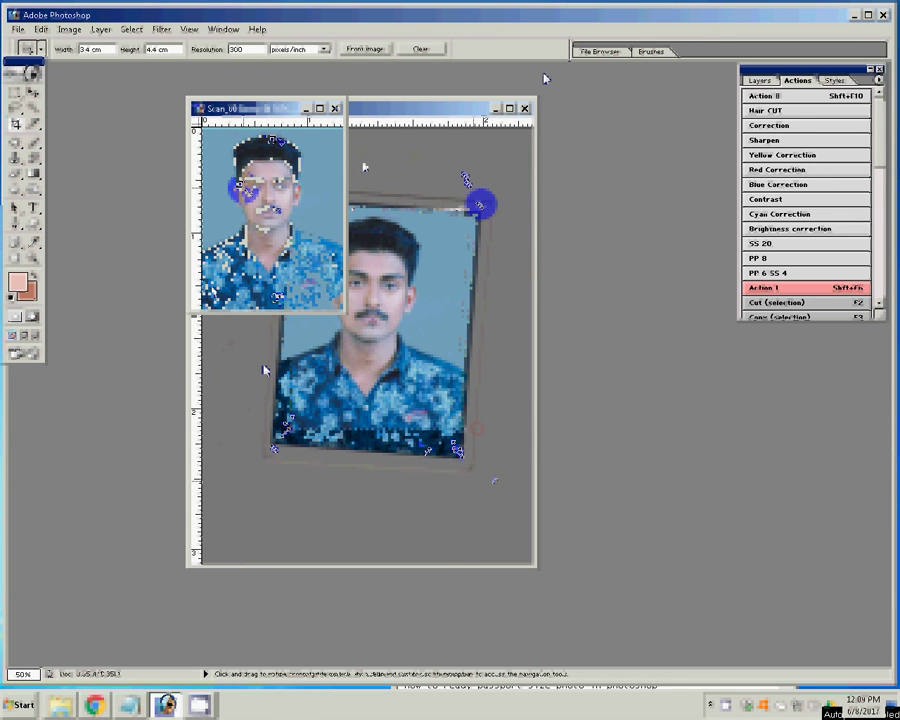
{"action": "key", "text": "z"}
{"action": "left_click", "coordinate": [341, 47]}
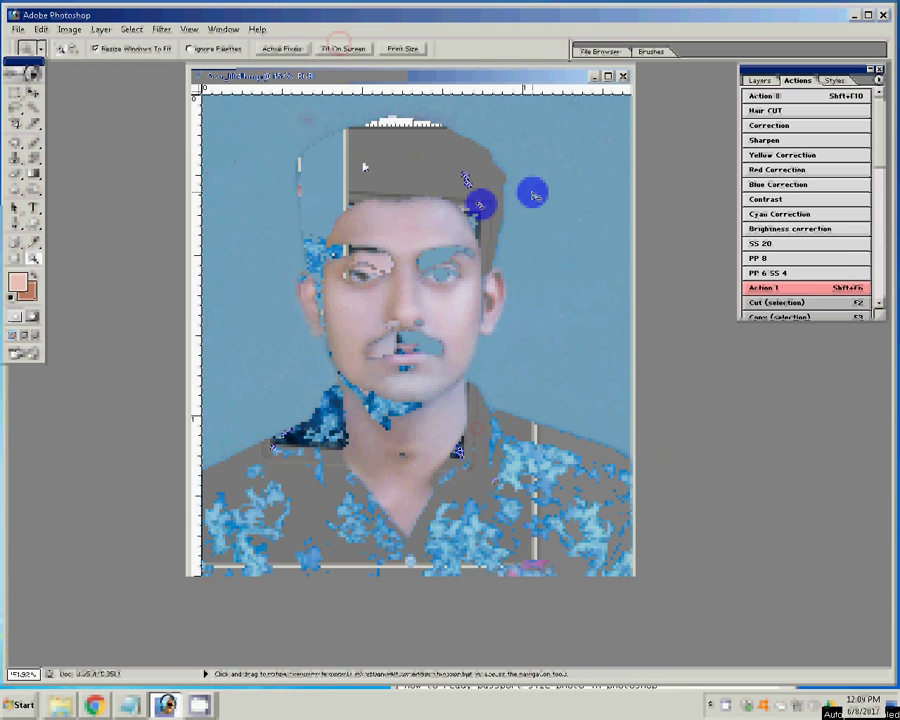
Step: Apply Levels with shadow input 35 and highlight input 233
{"action": "left_click_drag", "start_coordinate": [589, 391], "coordinate": [617, 394]}
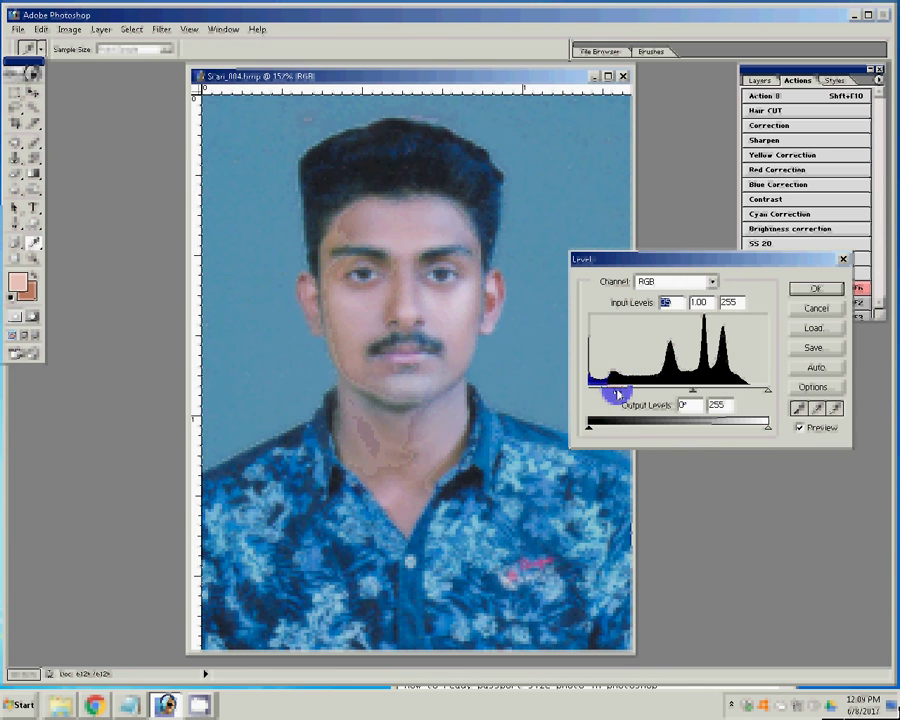
{"action": "left_click_drag", "start_coordinate": [767, 390], "coordinate": [758, 391]}
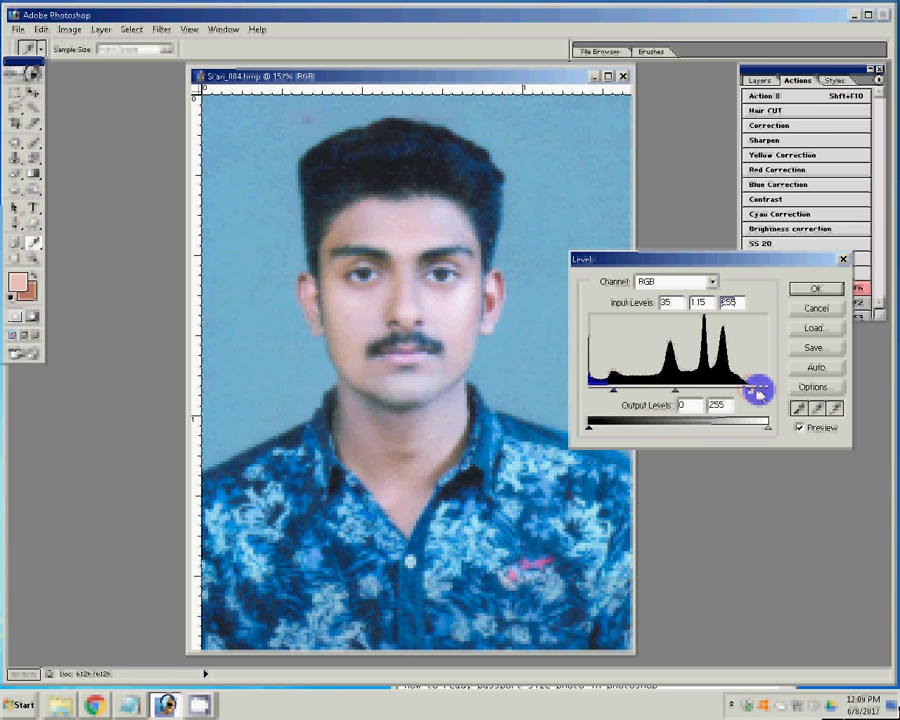
{"action": "key", "text": "Return"}
Step: Shift the Yellow/Blue colour balance to −40 to reduce the blue cast
{"action": "key", "text": "ctrl+b"}
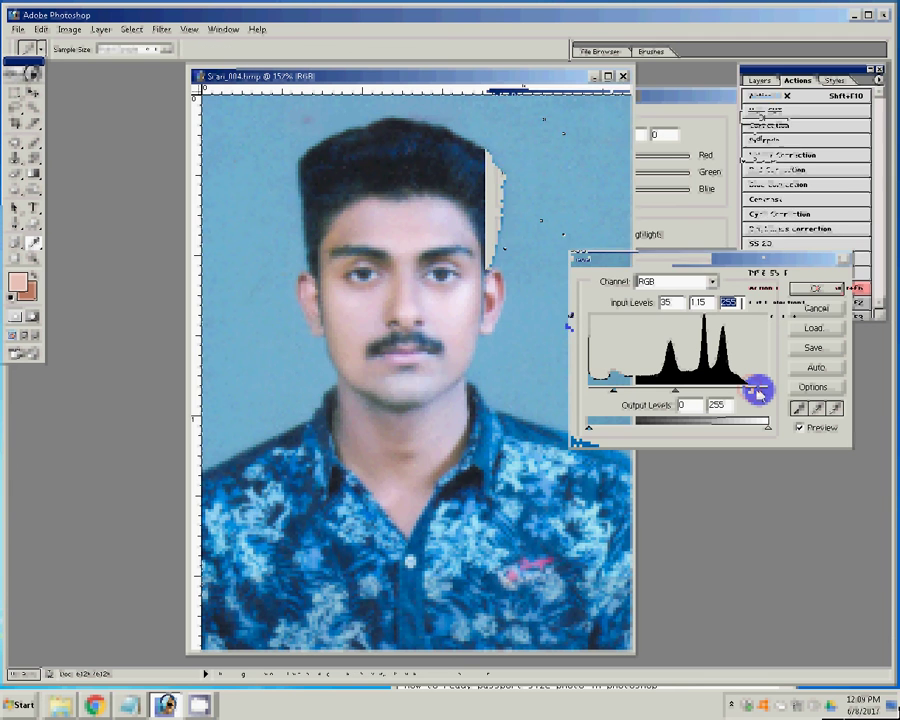
{"action": "left_click_drag", "start_coordinate": [618, 199], "coordinate": [605, 192]}
{"action": "key", "text": "Return"}
Step: Apply a second Levels adjustment with black input 48
{"action": "key", "text": "ctrl+l"}
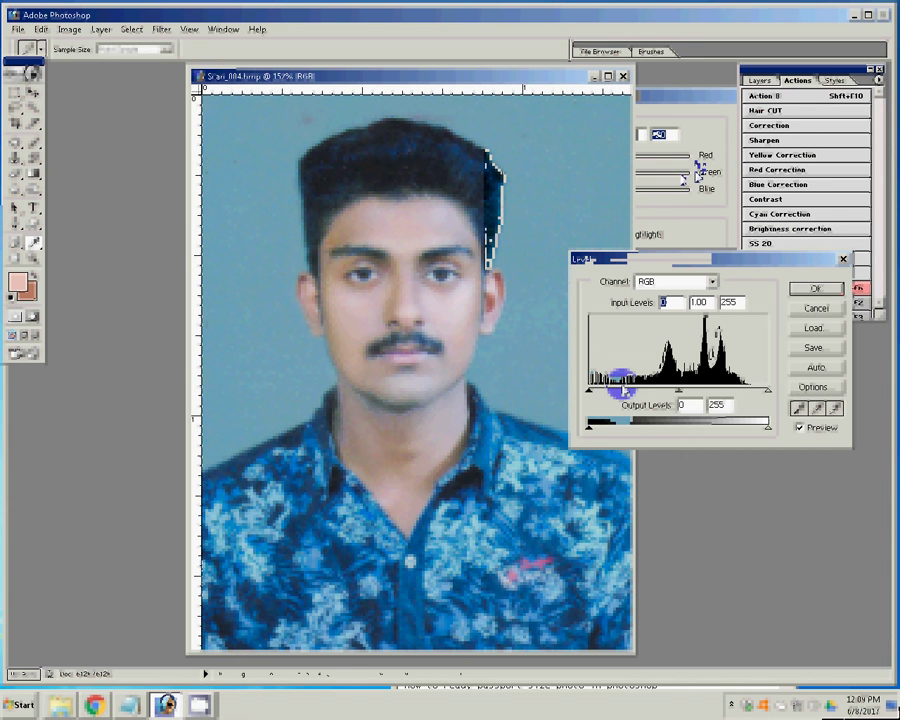
{"action": "left_click_drag", "start_coordinate": [590, 390], "coordinate": [624, 390]}
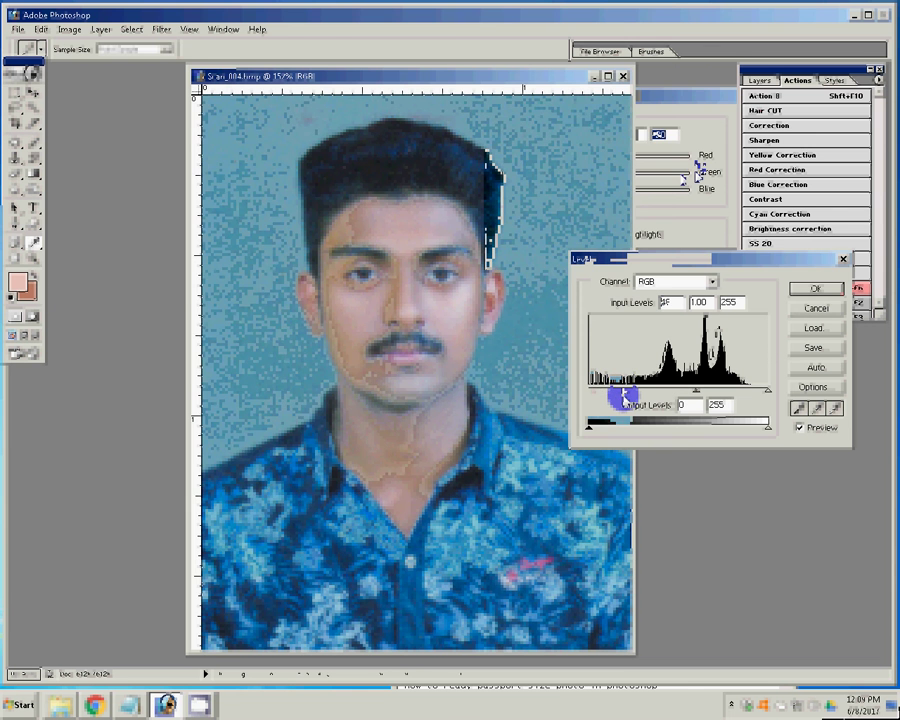
{"action": "left_click", "coordinate": [813, 289]}
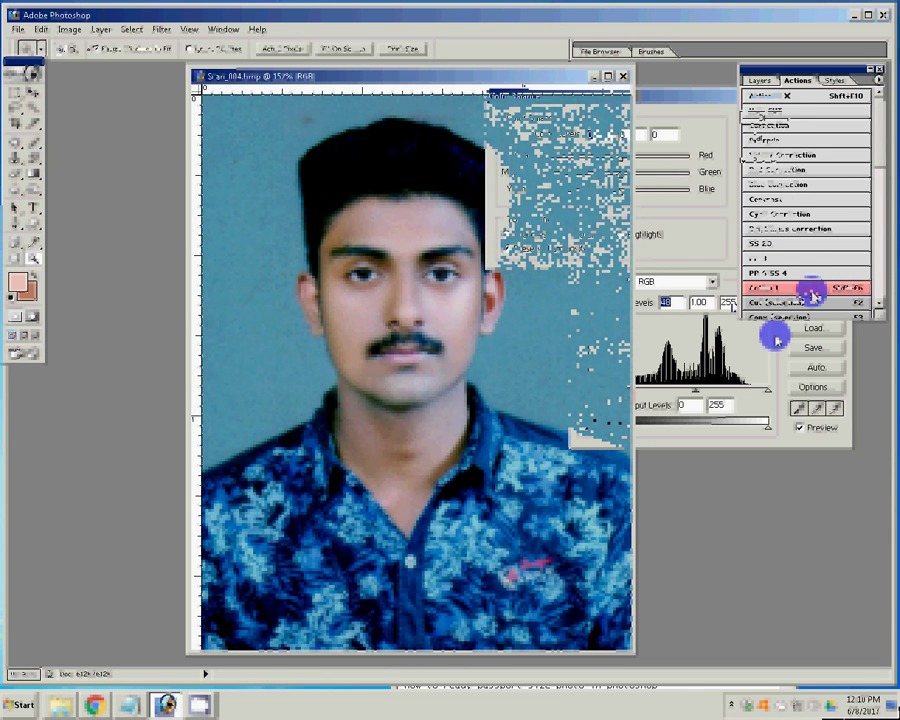
Step: Apply two more colour-balance passes: −40 toward yellow and a shift toward magenta
{"action": "left_click_drag", "start_coordinate": [648, 198], "coordinate": [593, 199]}
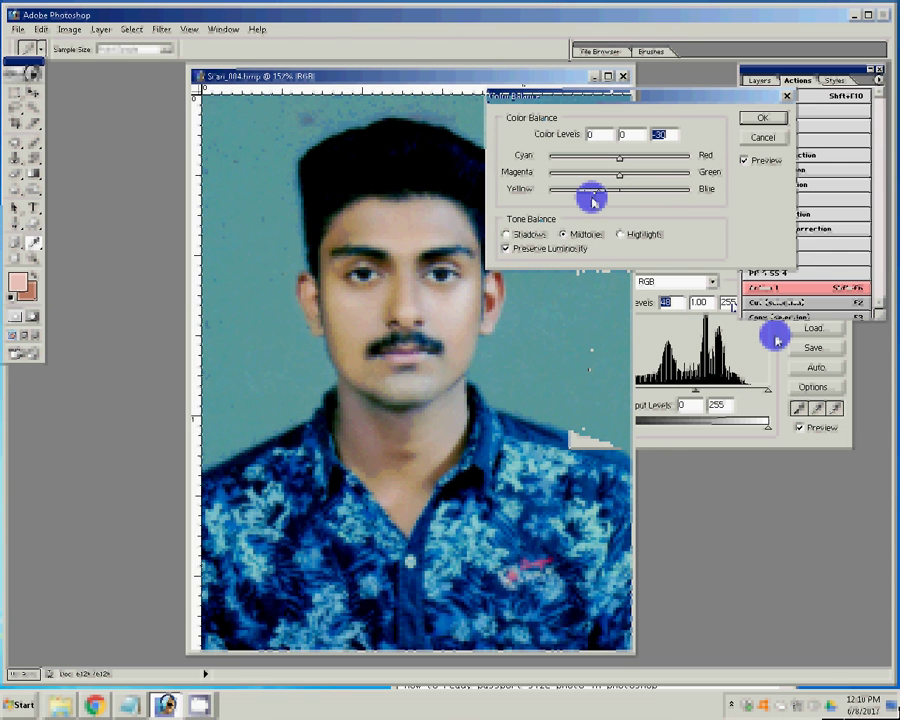
{"action": "left_click", "coordinate": [765, 119]}
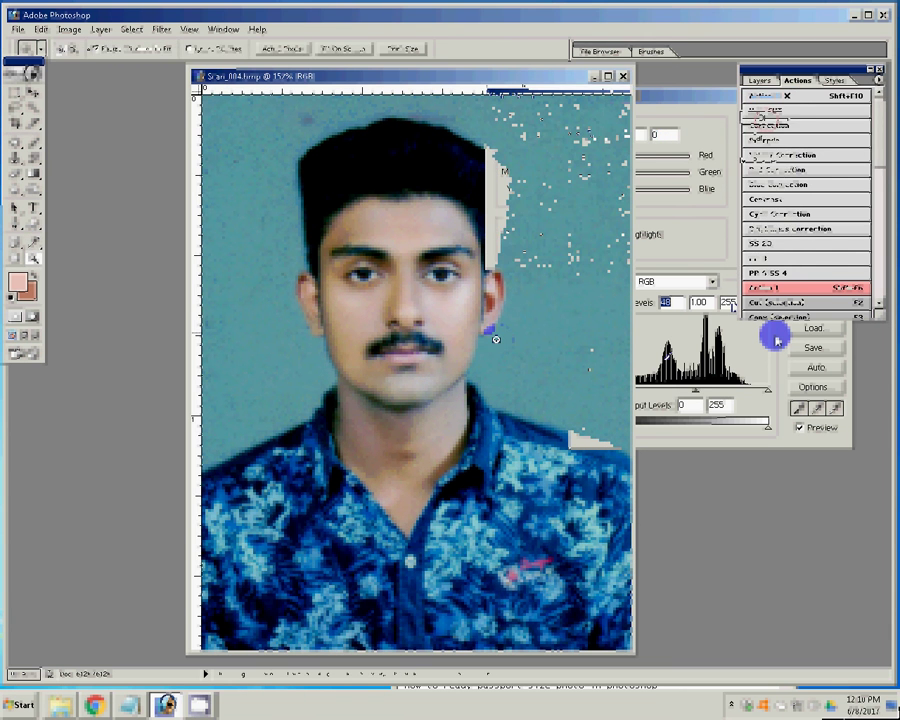
{"action": "key", "text": "ctrl+b"}
{"action": "left_click_drag", "start_coordinate": [620, 180], "coordinate": [607, 180]}
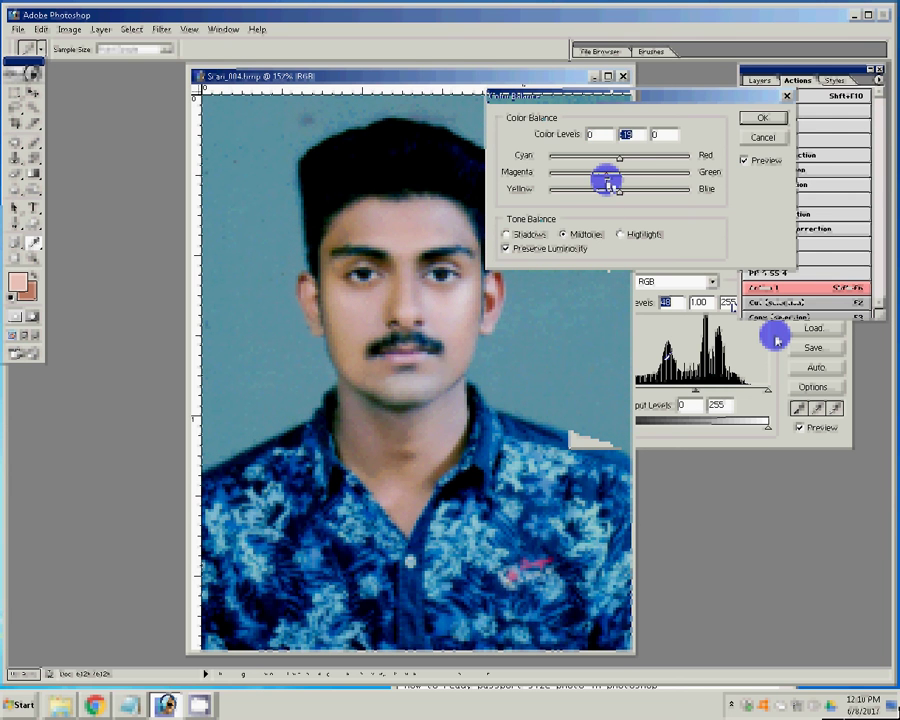
{"action": "key", "text": "Return"}
{"action": "key", "text": "s"}
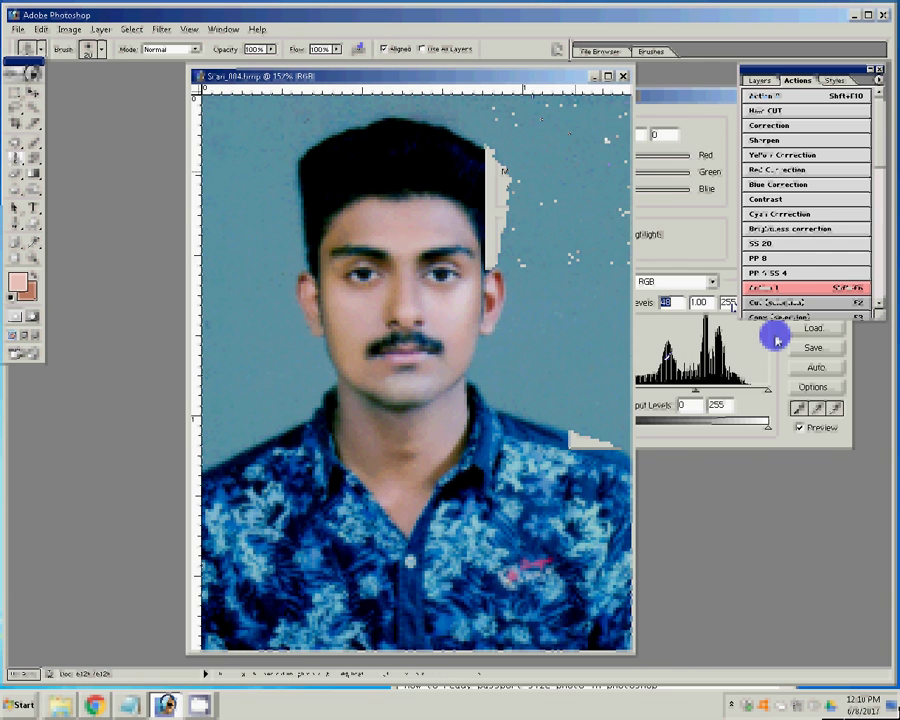
Step: Run the Shift+F6 action to build the eight-copy passport sheet and rotate its canvas 90°
{"action": "key", "text": "Return"}
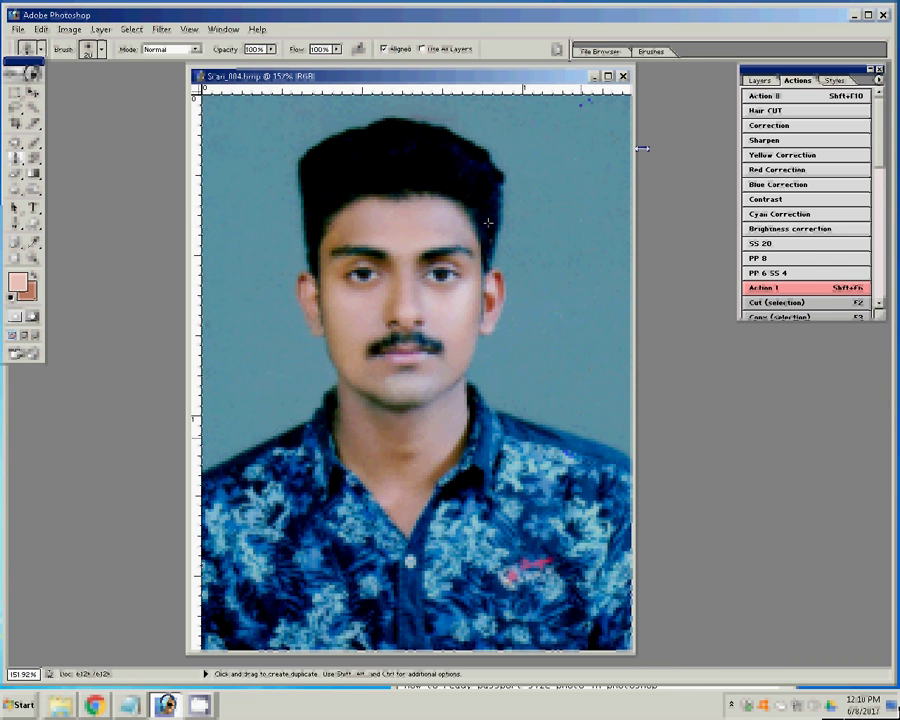
{"action": "key", "text": "shift+F6"}
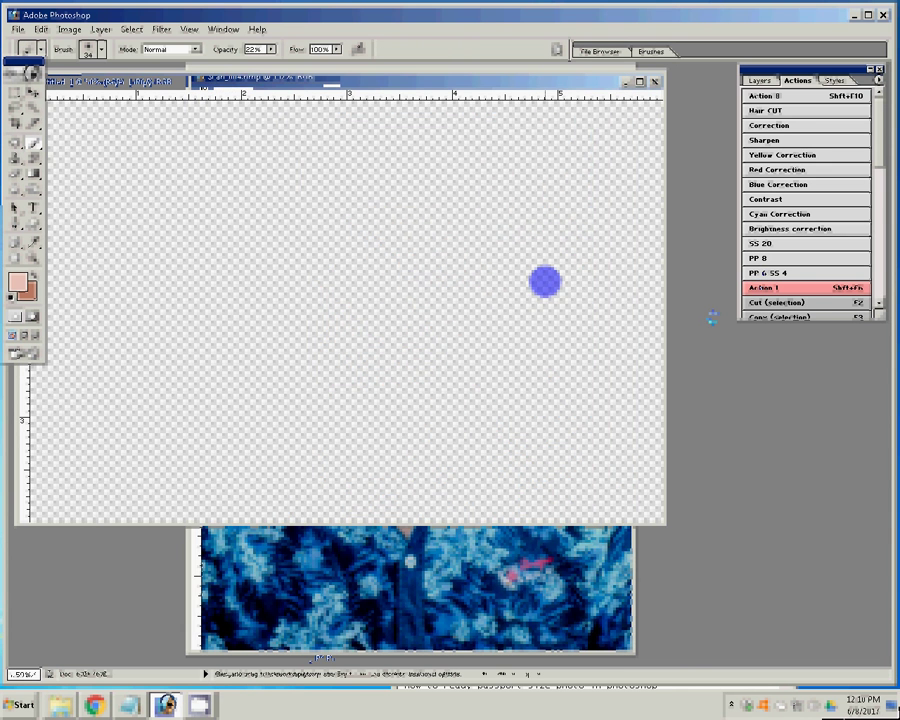
{"action": "left_click", "coordinate": [69, 29]}
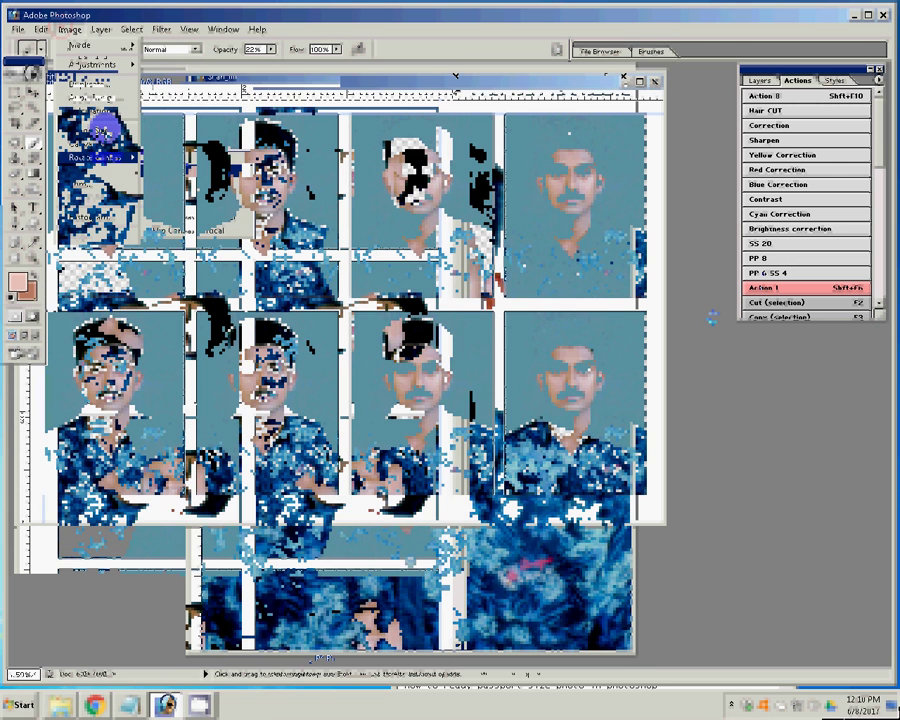
{"action": "left_click", "coordinate": [16, 30]}
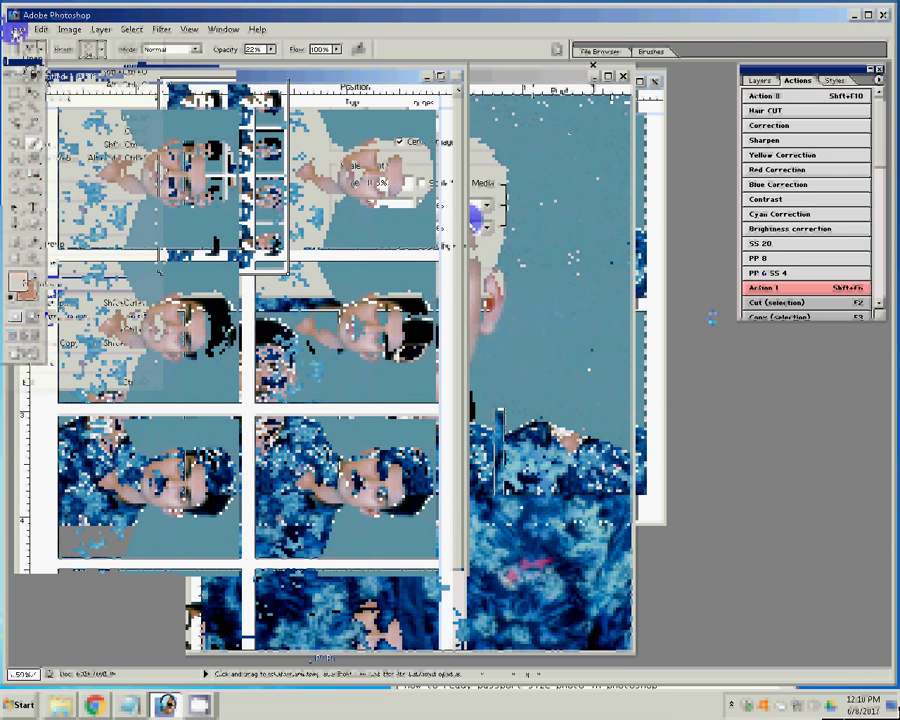
Step: Print the passport sheet and choose Reprint this page at the printer off-line error
{"action": "key", "text": "ctrl+p"}
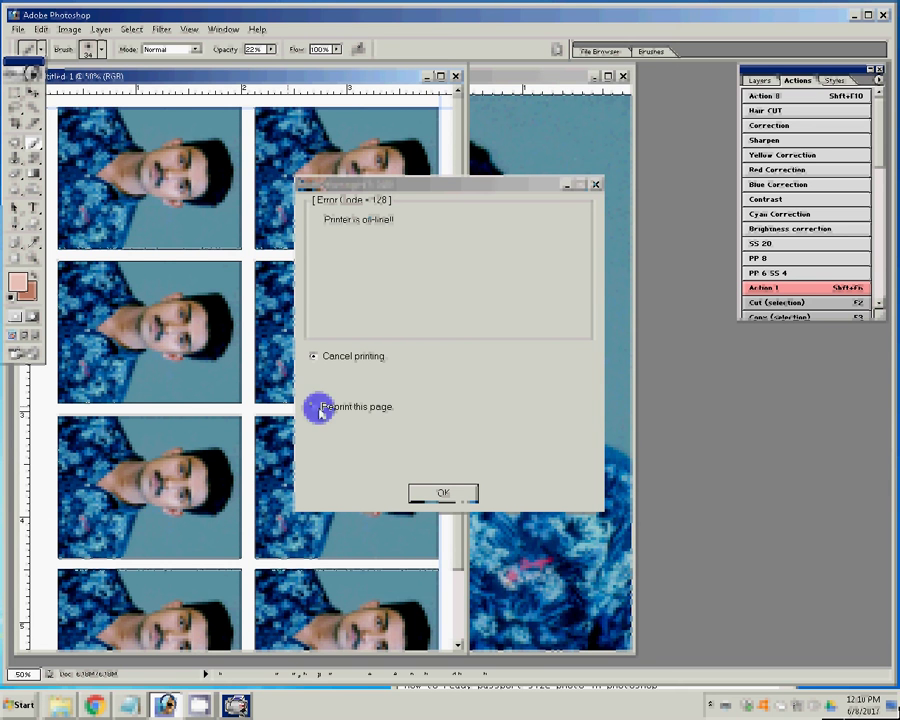
{"action": "left_click", "coordinate": [316, 407]}
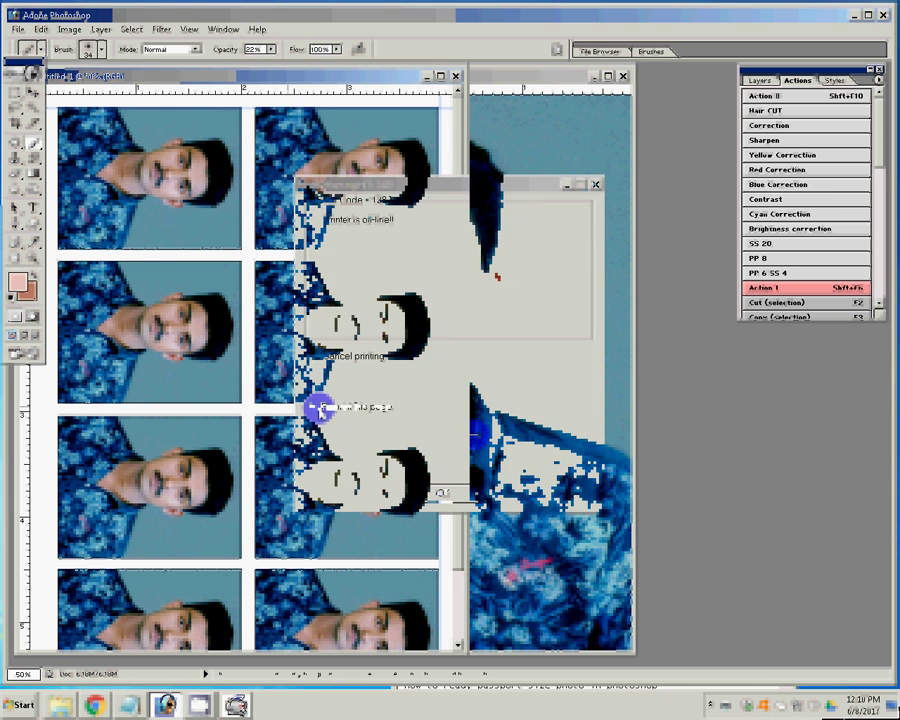